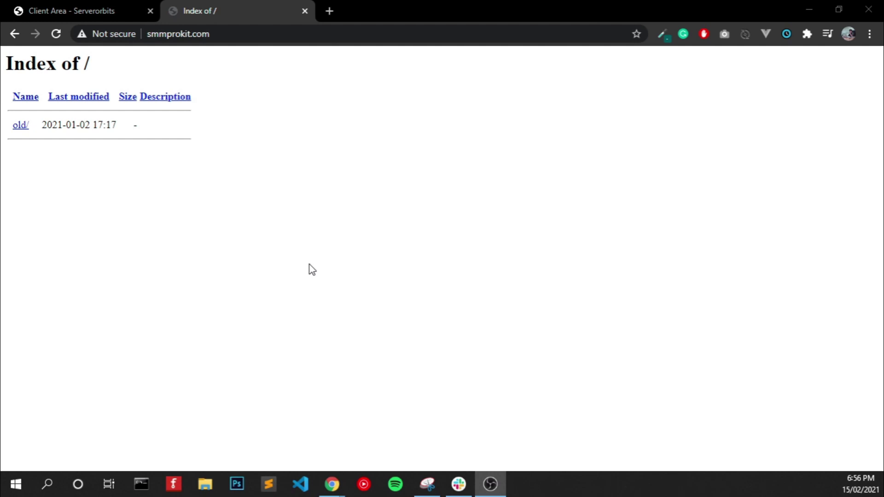
- Open a new Chrome tab on the Cloudflare login page
left_click(148, 37)
key("ctrl+c")
- Log in to Cloudflare with the pre-filled account credentials to reach the Home site list
left_click(303, 224)
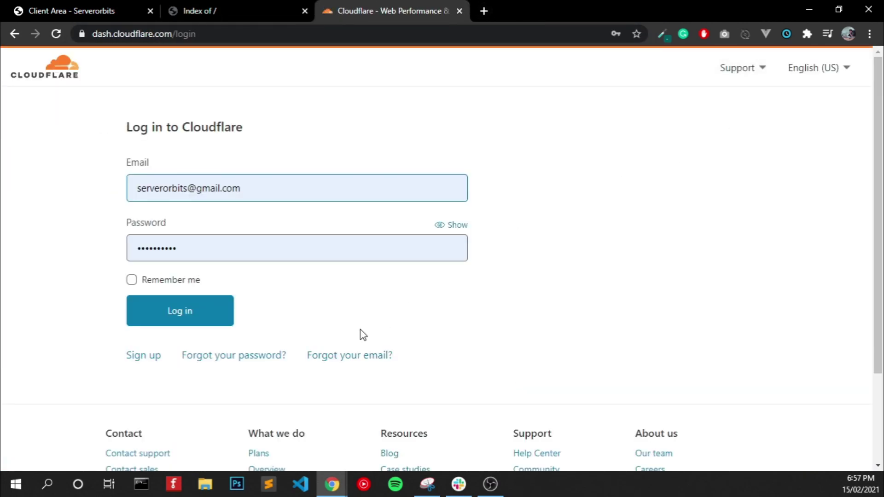
left_click(199, 315)
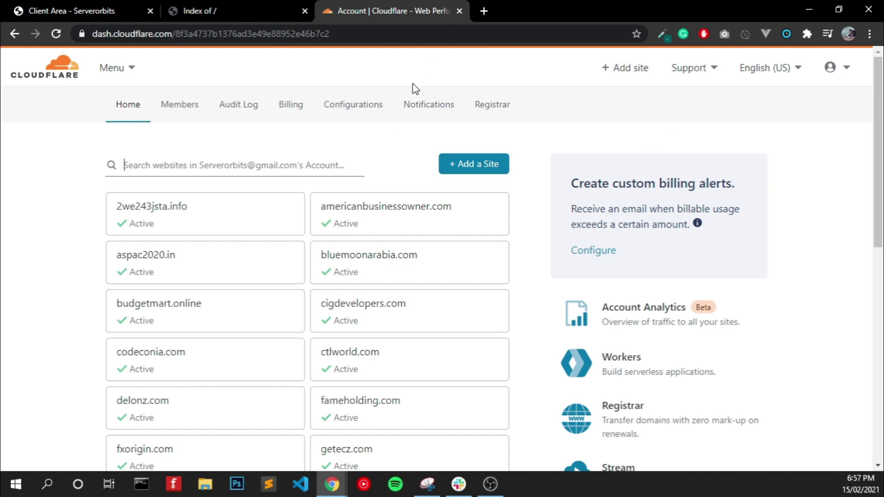
left_click(470, 172)
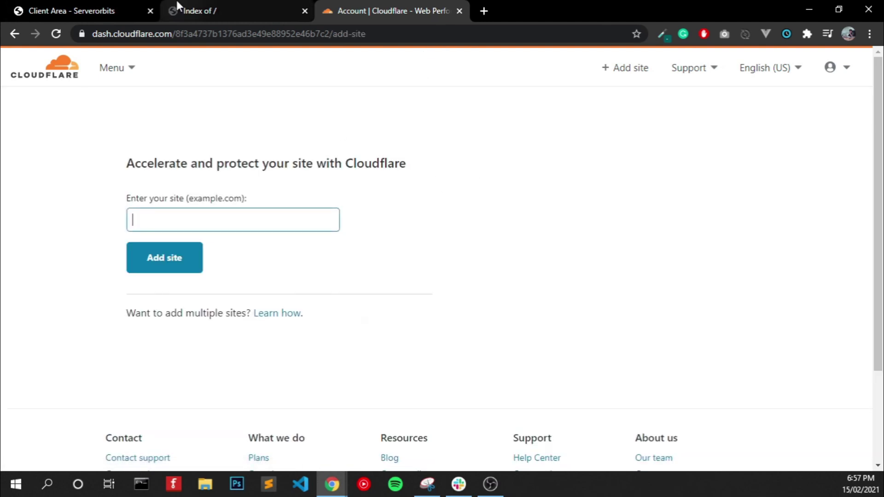
key("ctrl+v")
key("BackSpace")
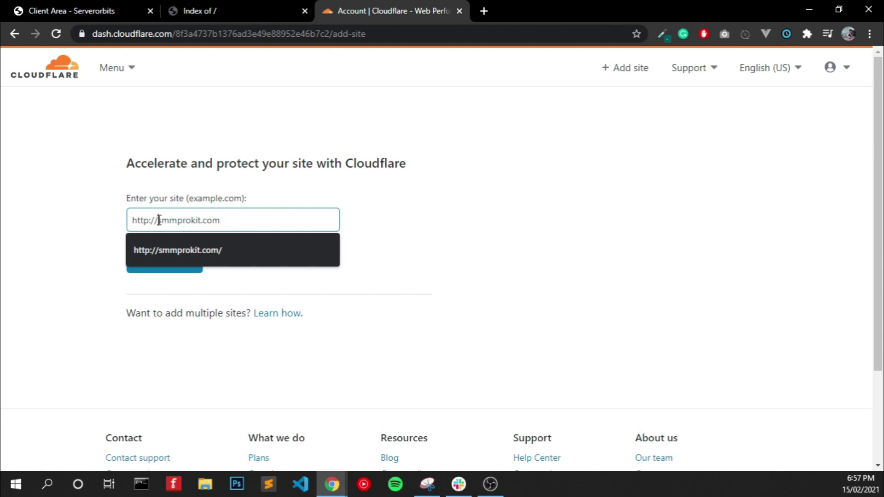
left_click_drag(159, 220, 73, 220)
key("BackSpace")
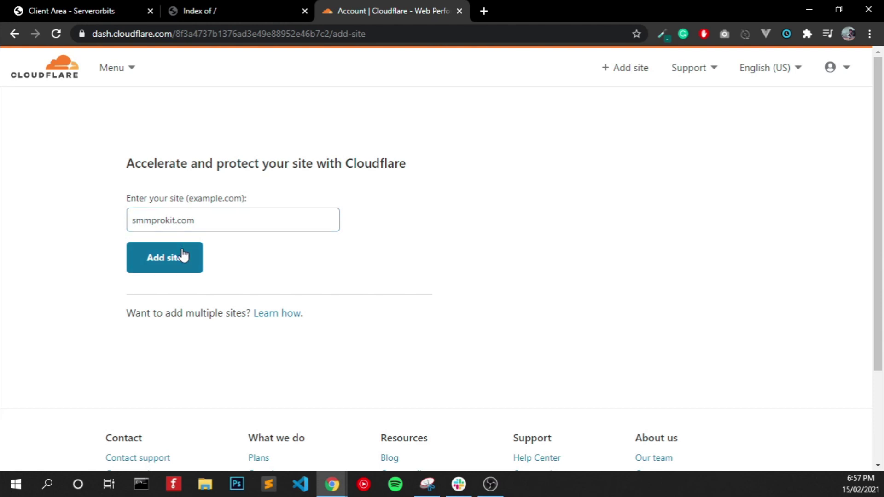
left_click(178, 262)
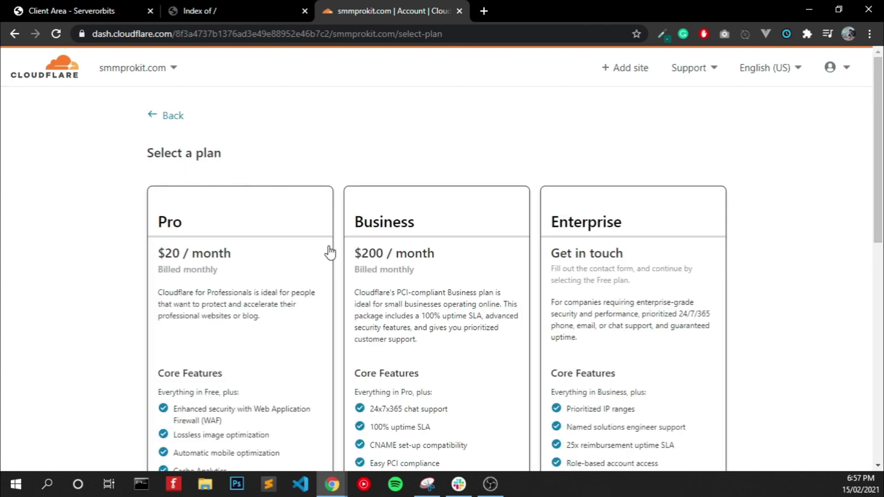
- Choose the Free plan for smmprokit.com and continue to the DNS scan
scroll(434, 142, "down", 5)
scroll(436, 146, "down", 5)
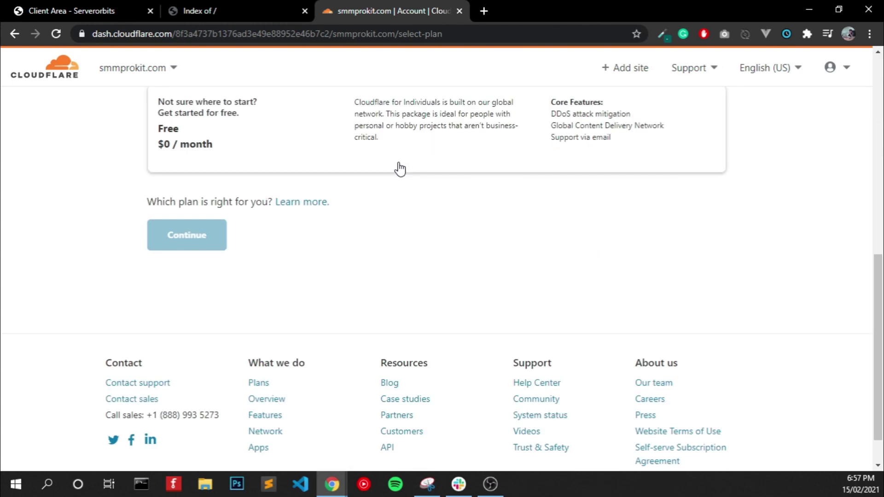
scroll(253, 197, "up", 3)
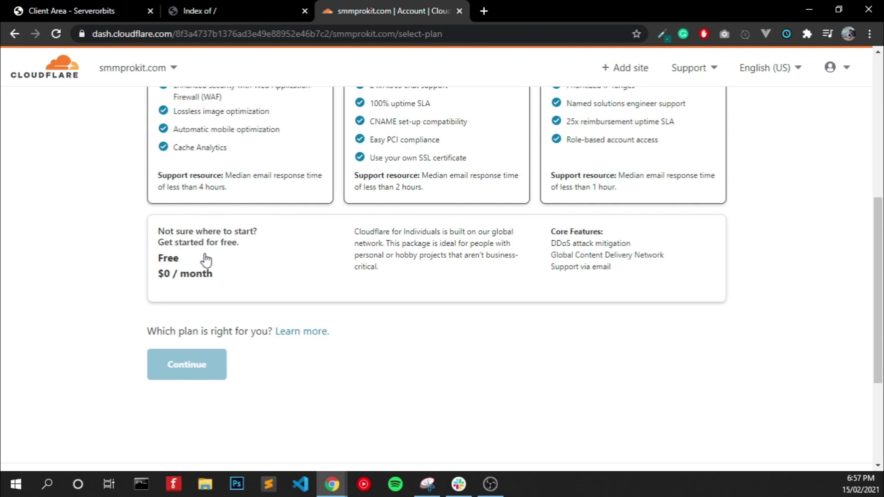
left_click(275, 280)
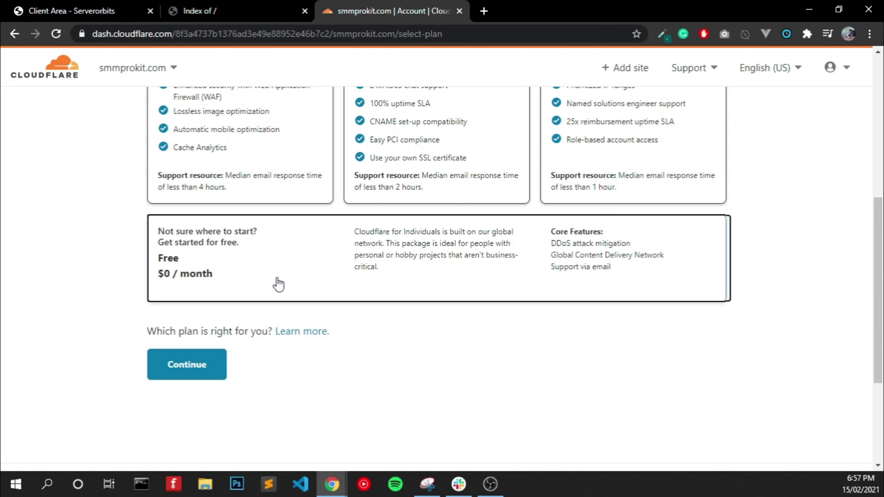
left_click(205, 365)
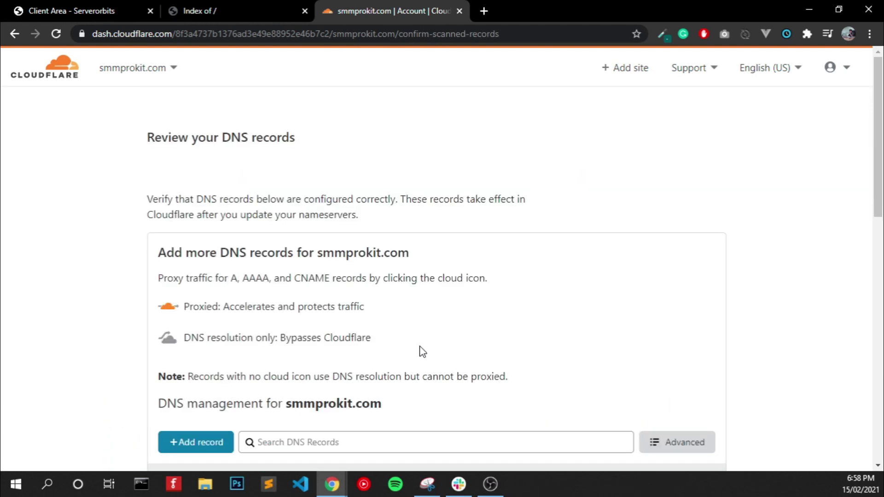
- Scroll through the scanned DNS records, whose A records point to 167.86.83.161
scroll(400, 313, "down", 8)
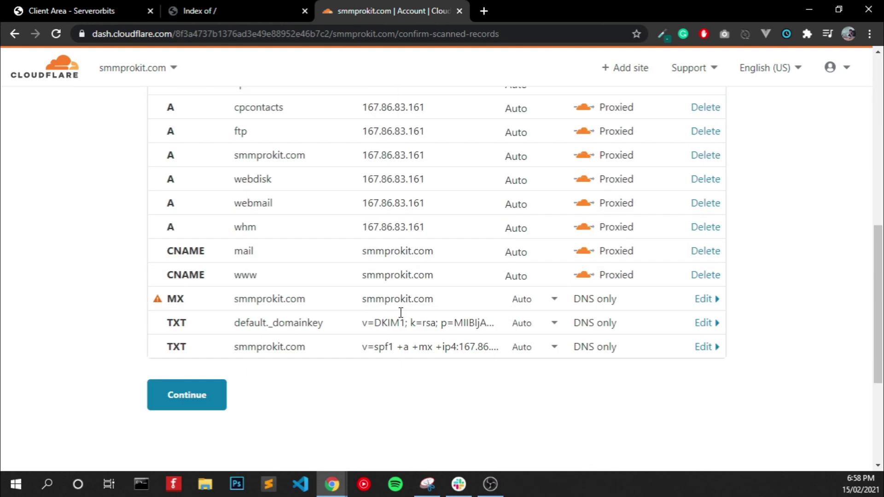
scroll(401, 317, "up", 1)
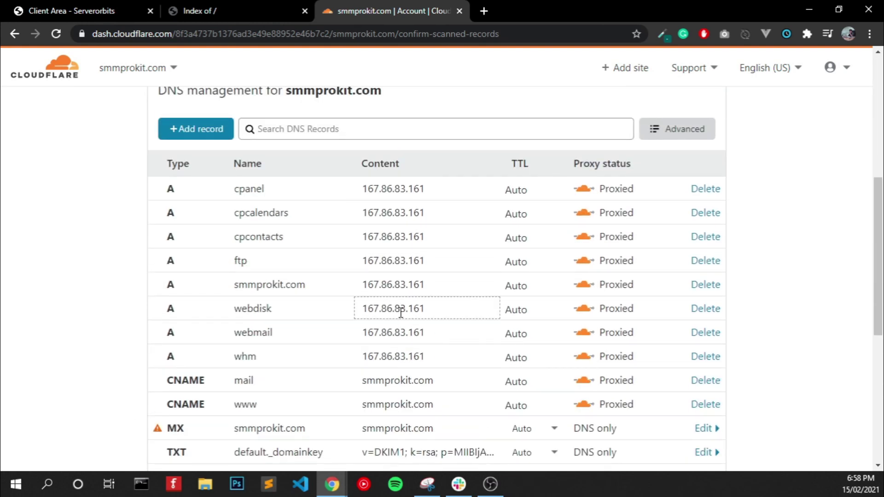
- Add a new A record with Name @
left_click(218, 141)
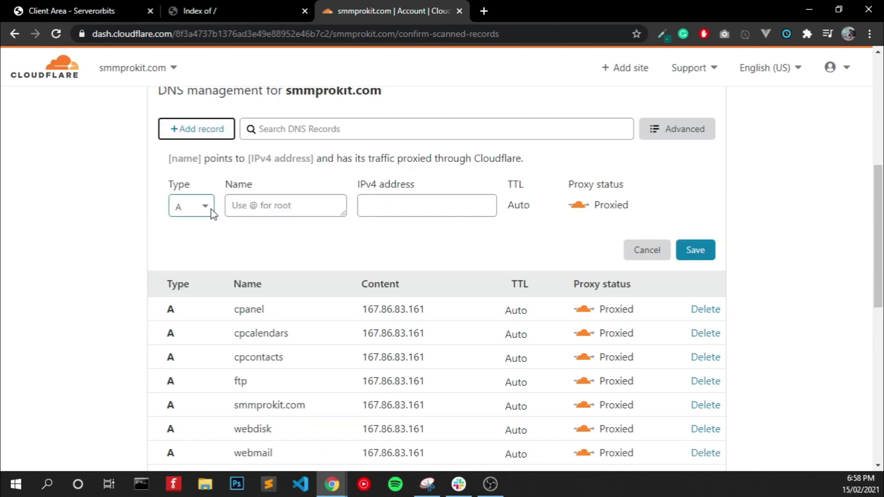
left_click(232, 208)
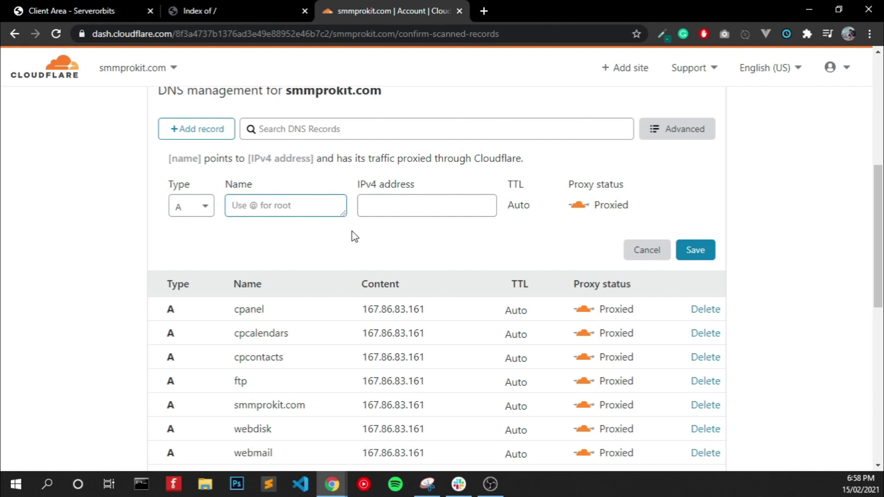
type("@")
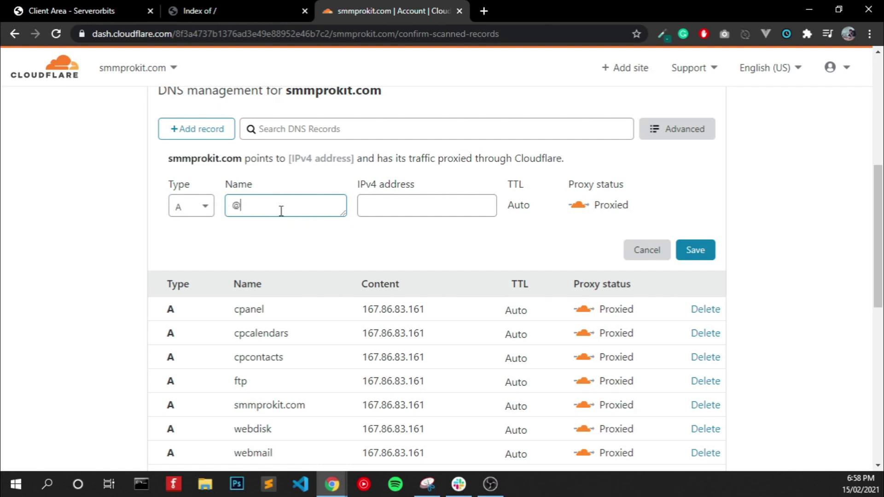
left_click(360, 208)
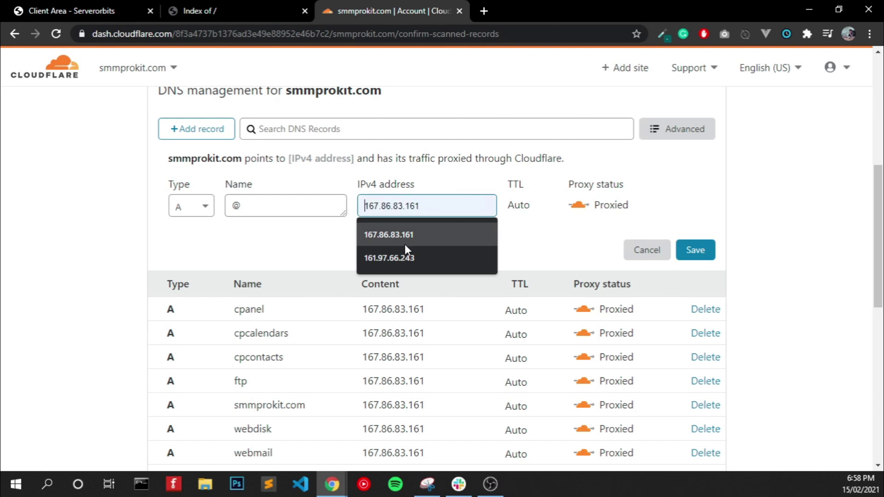
left_click(328, 249)
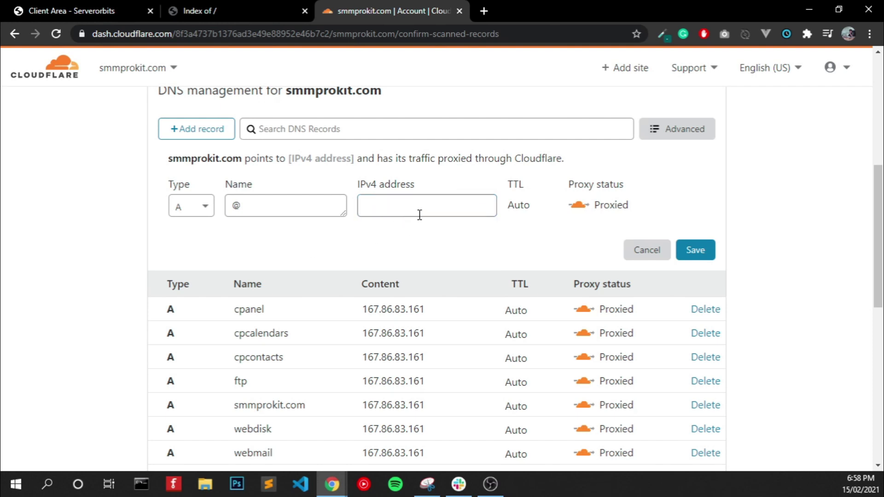
- Fill the IPv4 address with the cpanel record's IP 167.86.83.161, then clear it again
left_click(376, 307)
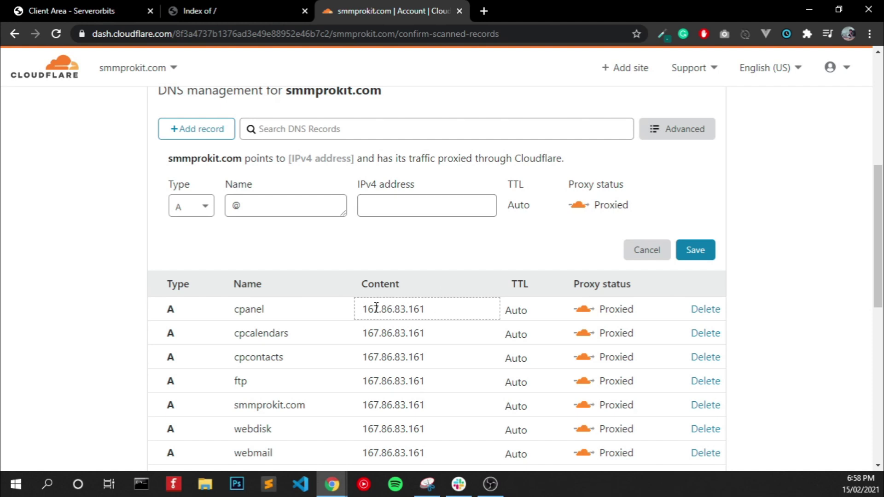
double_click(364, 311)
left_click(396, 210)
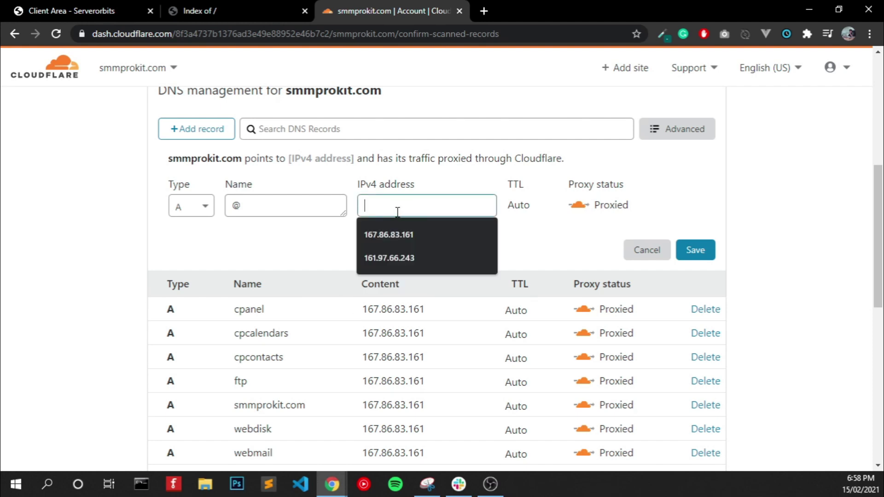
left_click(405, 237)
left_click_drag(426, 211, 261, 211)
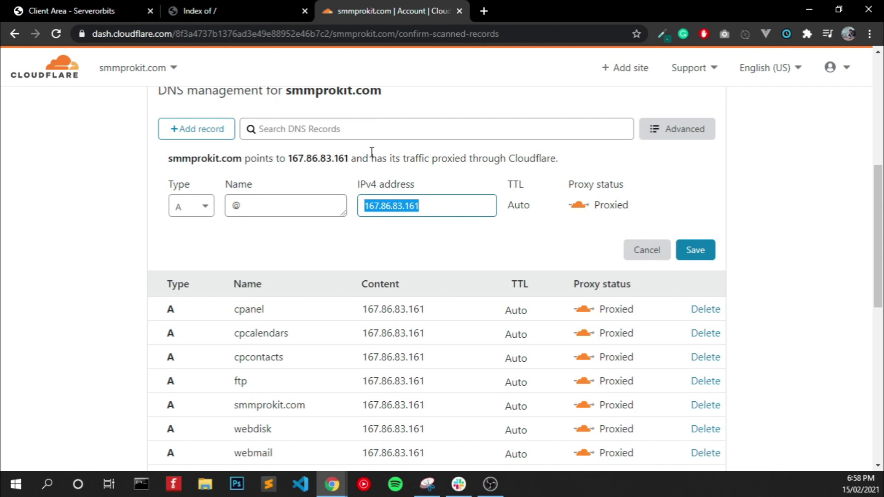
key("BackSpace")
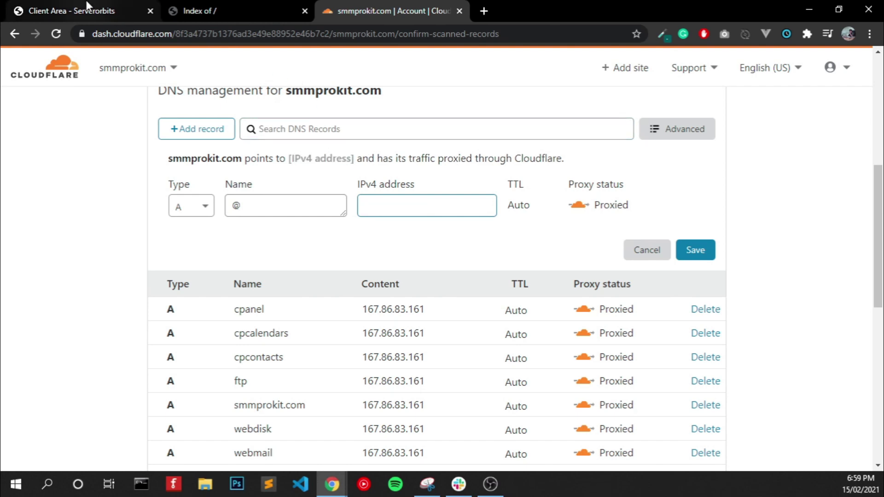
- Return to the Serverorbits client area and scroll through its domain list
left_click(69, 10)
scroll(275, 224, "down", 1)
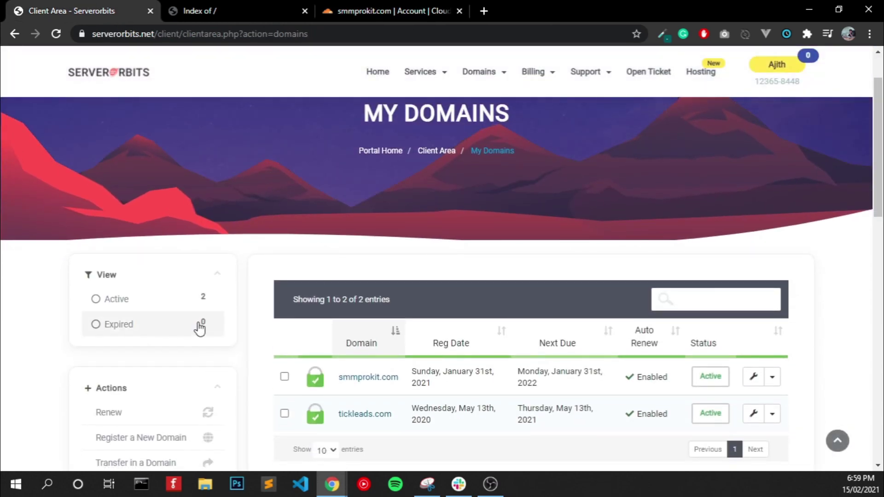
scroll(215, 361, "down", 5)
scroll(332, 321, "up", 7)
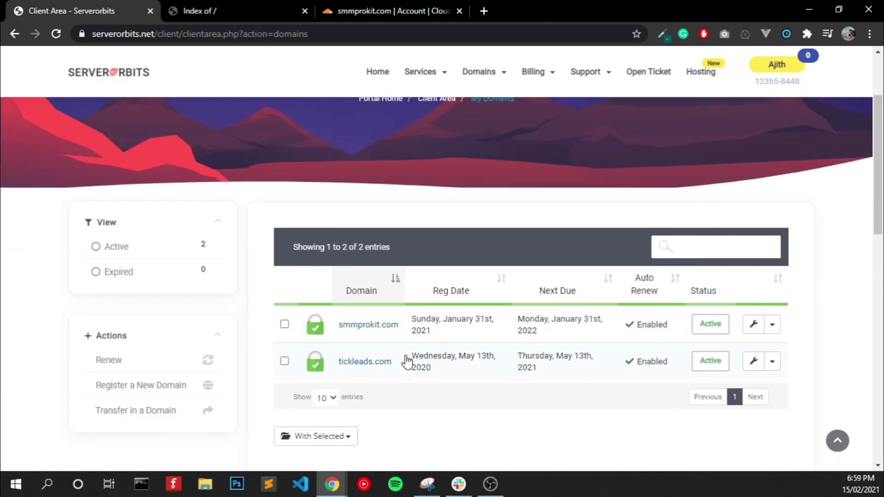
scroll(347, 331, "down", 3)
scroll(362, 319, "up", 3)
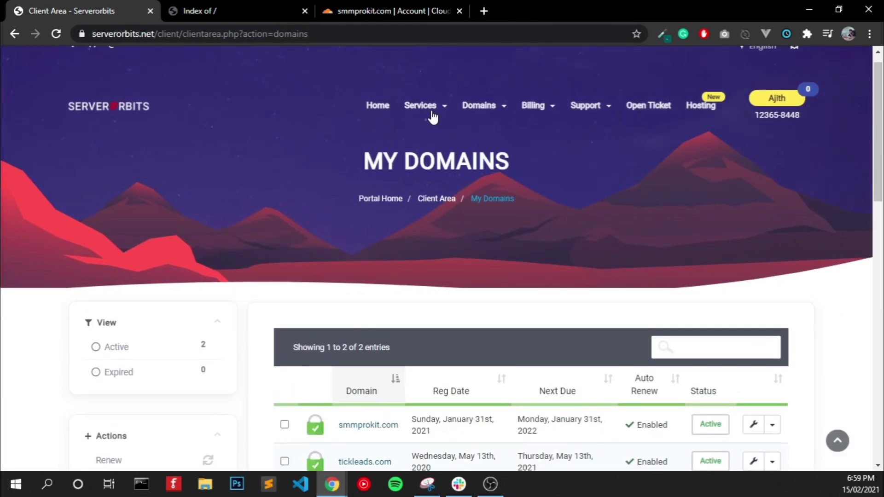
- Go to Services > My Services and open the smmprokit.com hosting details
left_click(429, 111)
left_click(433, 157)
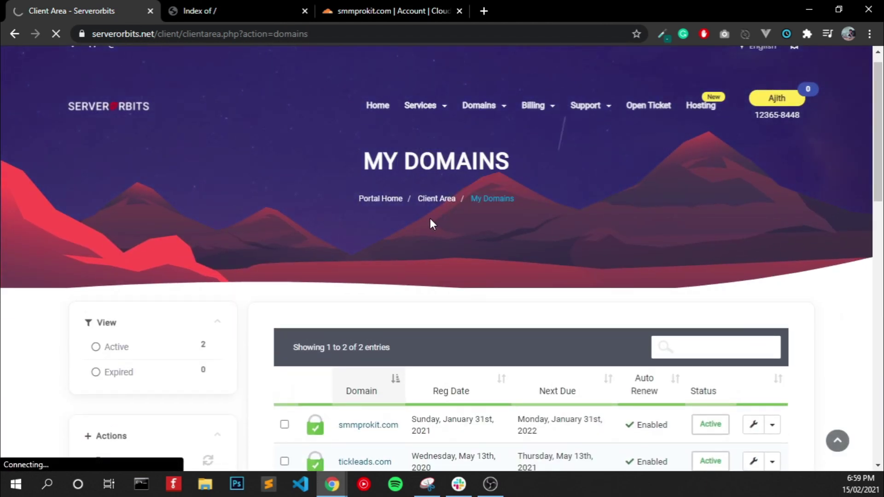
scroll(385, 249, "down", 5)
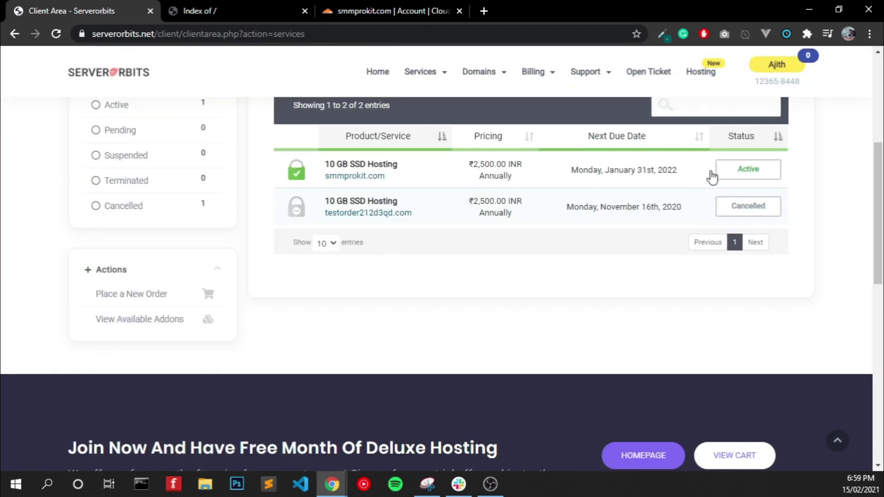
left_click(743, 172)
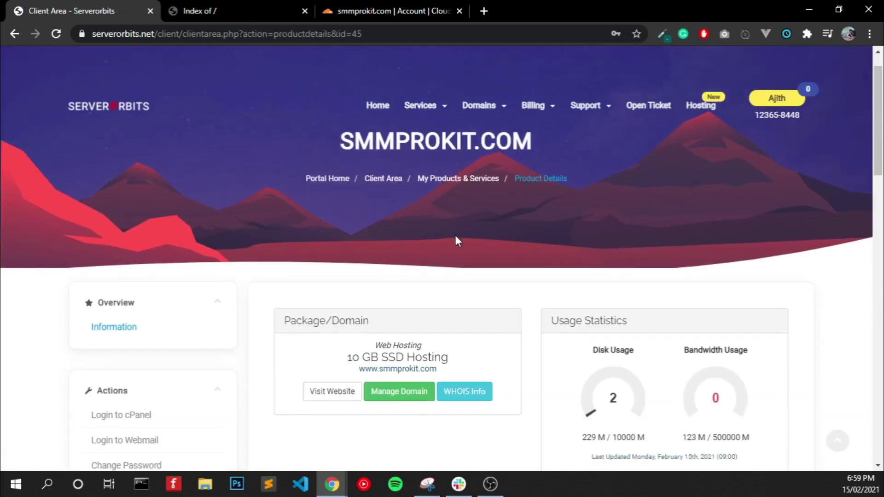
scroll(456, 239, "down", 5)
scroll(455, 242, "down", 3)
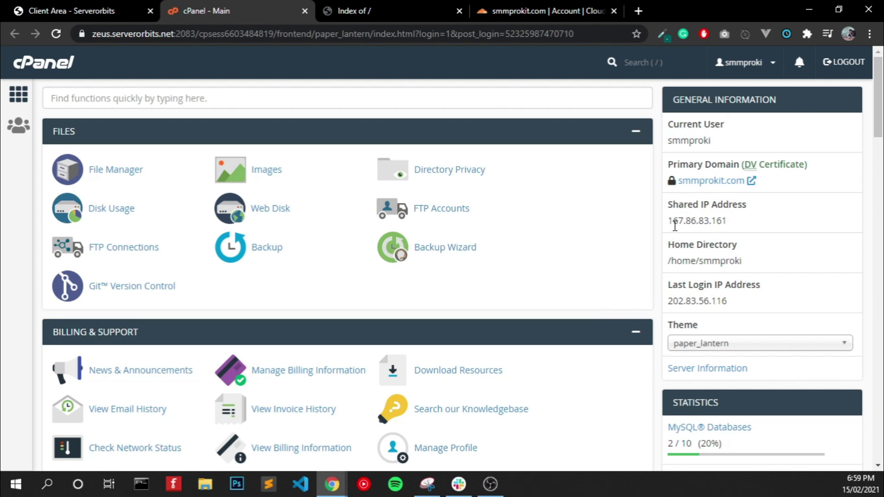
- Select the cPanel shared IP 167.86.83.161 and return to Cloudflare's DNS setup
double_click(674, 225)
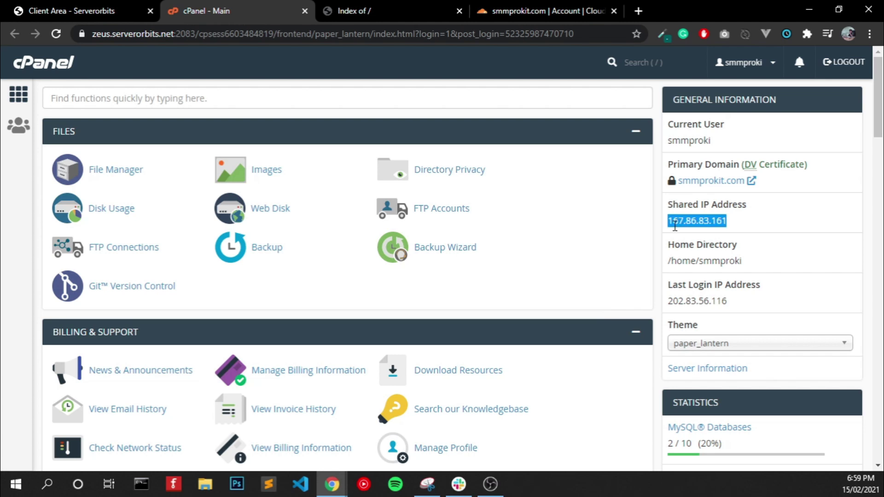
left_click(555, 11)
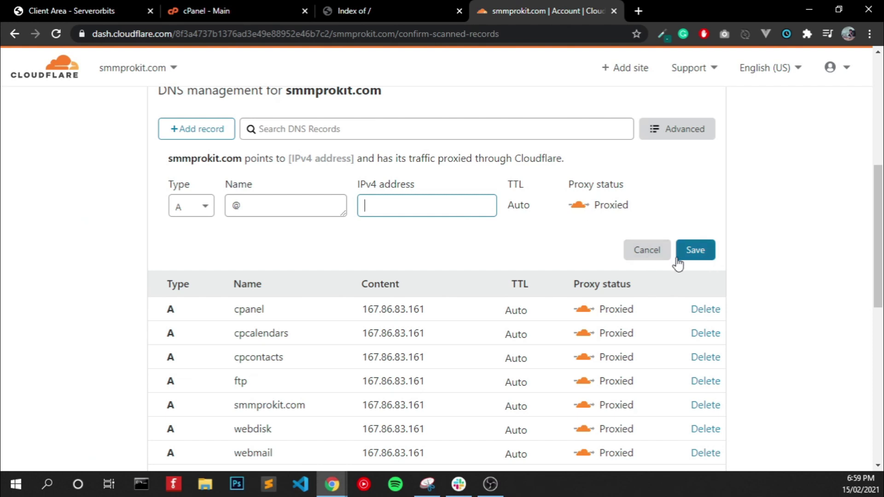
scroll(422, 305, "down", 3)
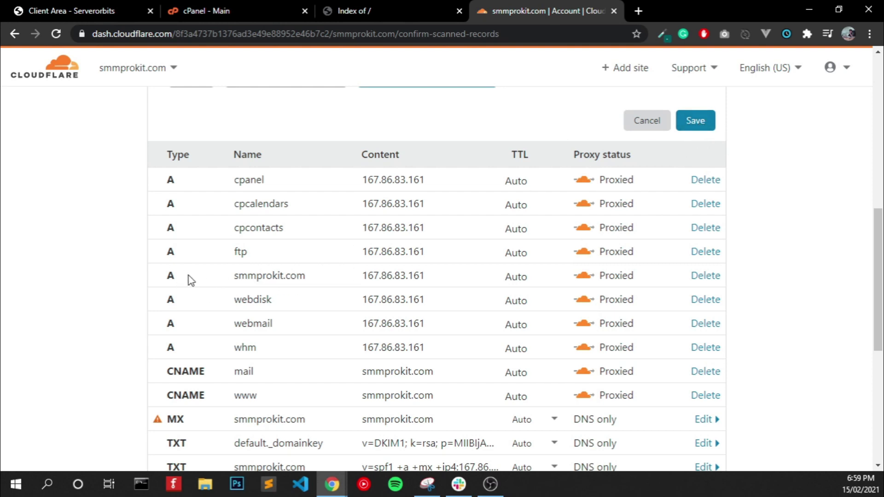
scroll(224, 281, "up", 3)
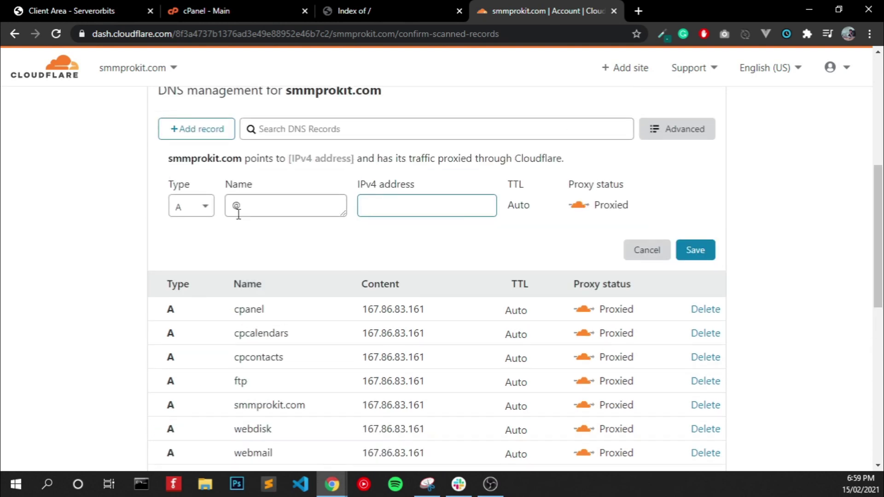
key("Tab")
scroll(244, 209, "down", 1)
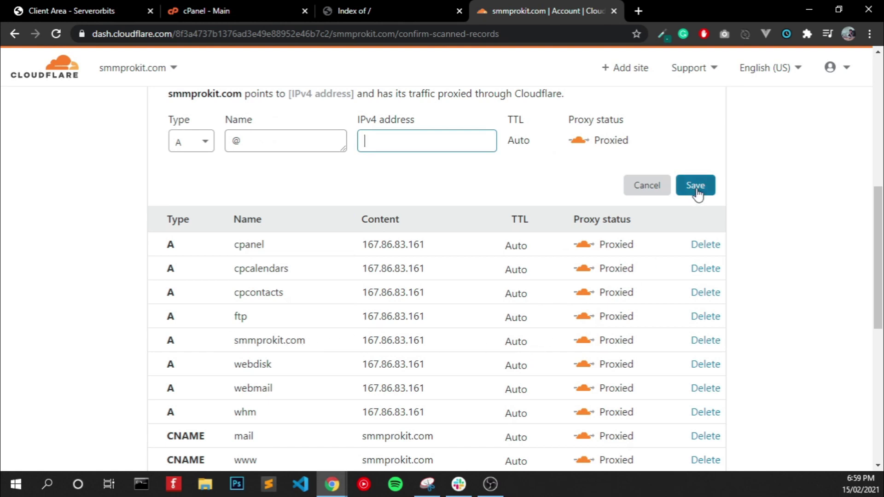
scroll(336, 336, "down", 1)
scroll(290, 347, "up", 3)
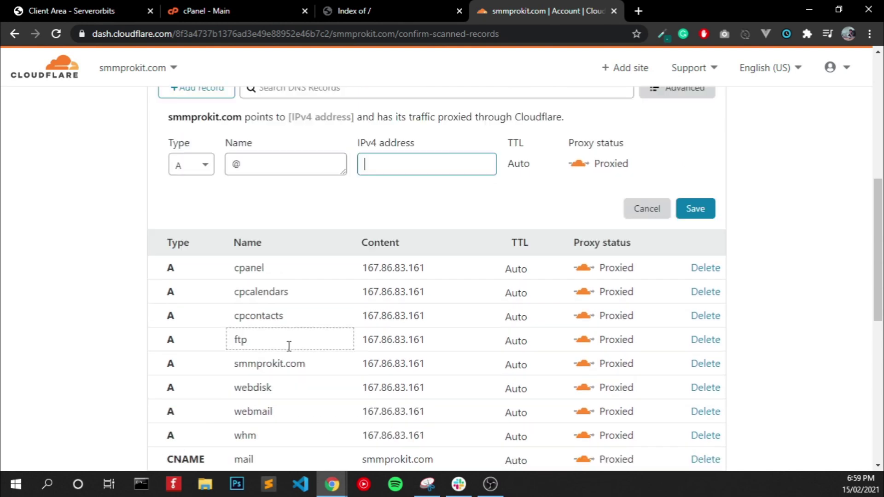
- Make the new record a CNAME named www with target @
left_click(197, 280)
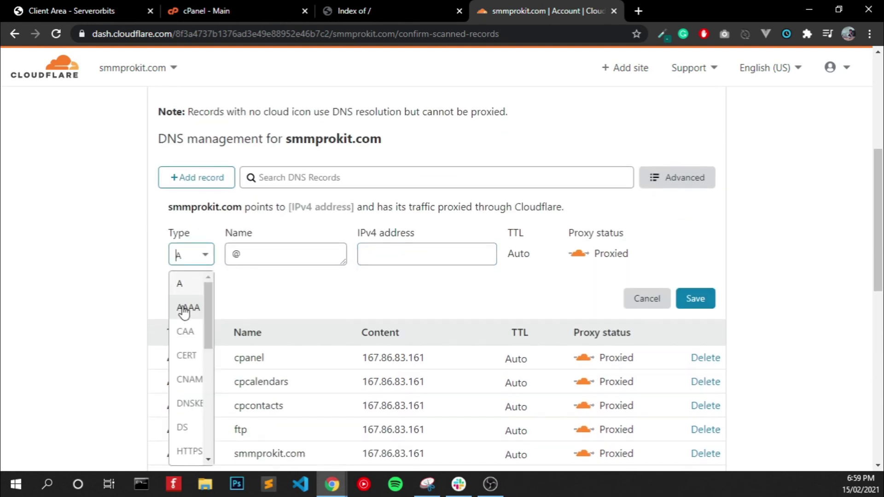
left_click(192, 380)
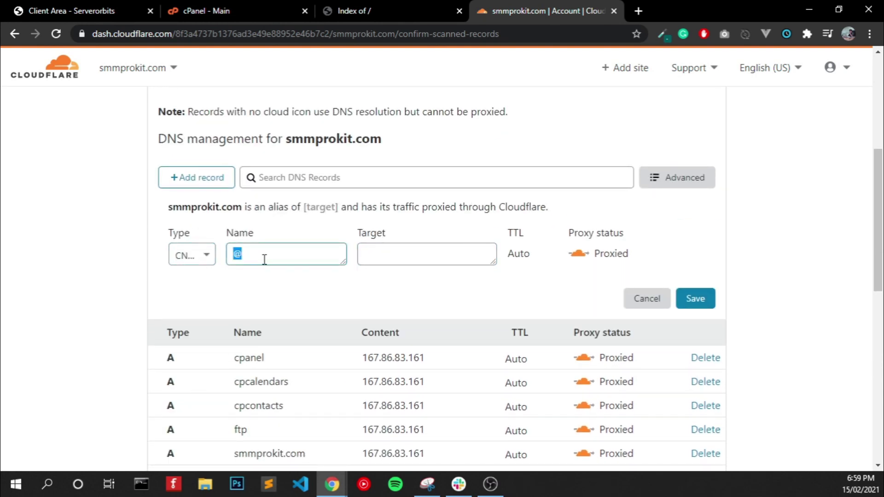
key("BackSpace")
type("www")
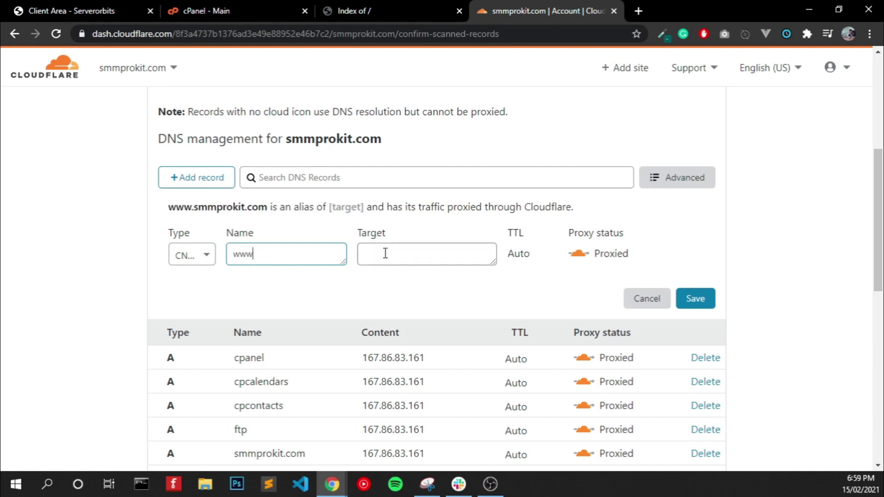
left_click(397, 254)
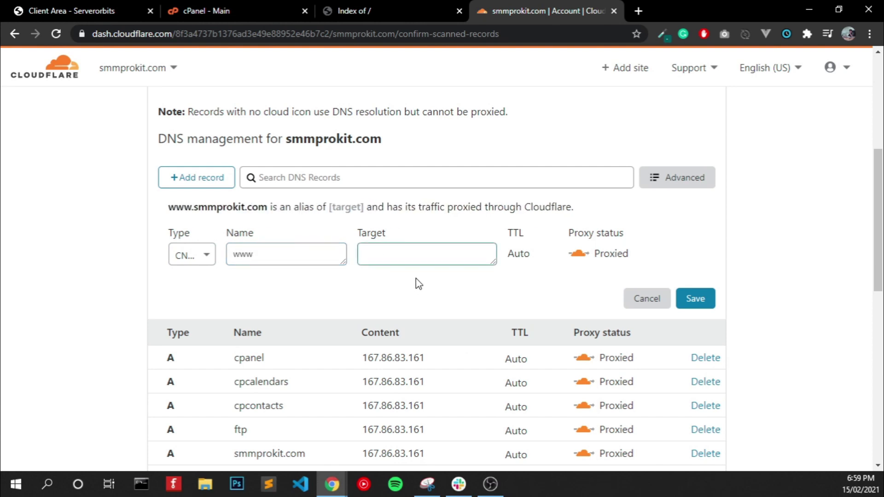
type("@")
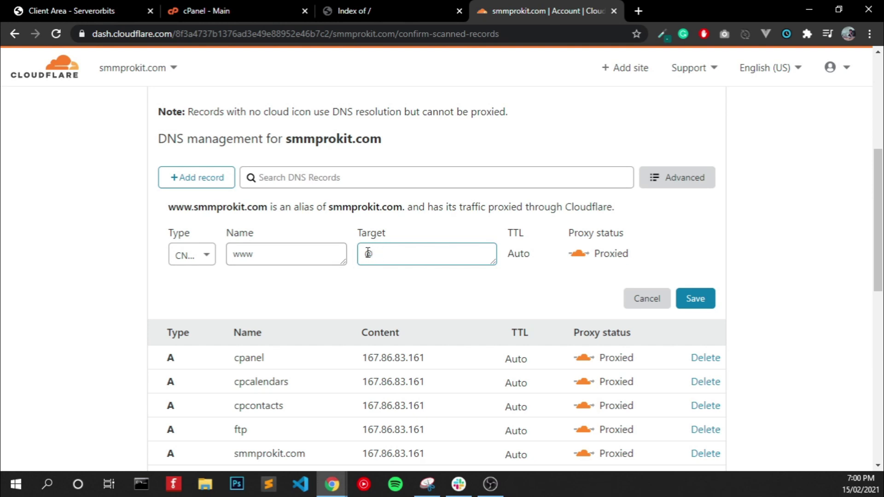
key("BackSpace")
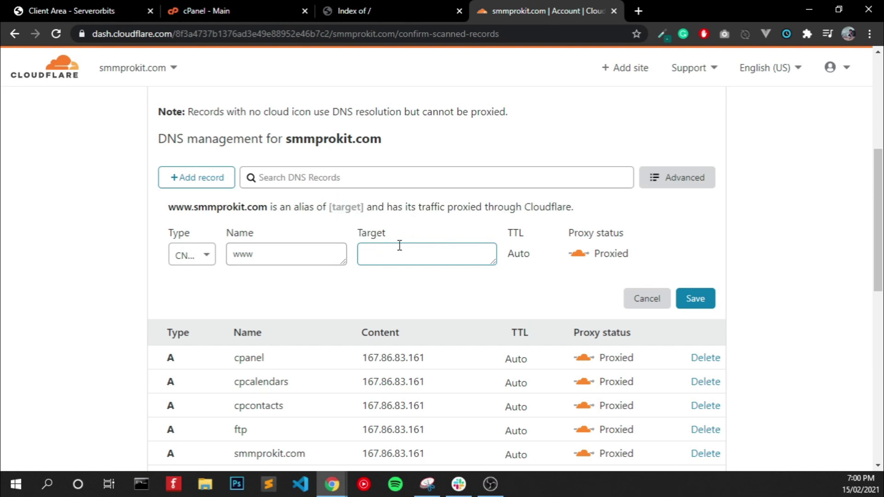
type("@")
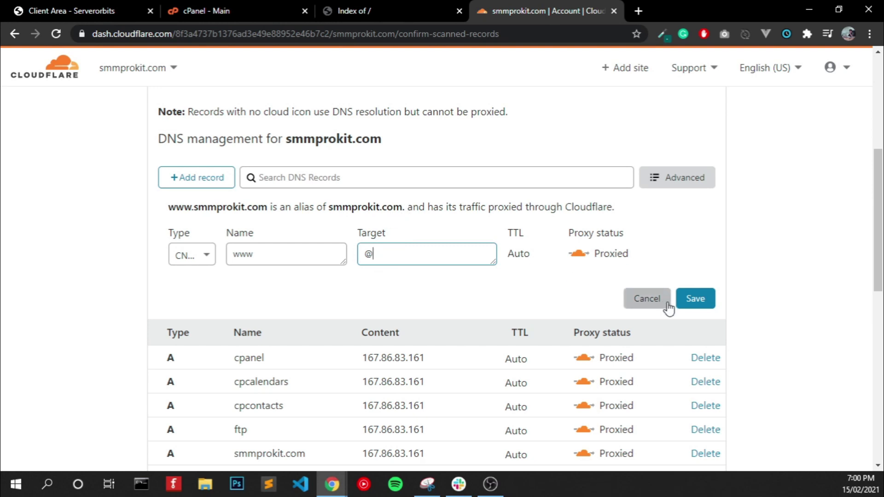
- Scroll through the DNS records list down to its end
scroll(553, 299, "down", 4)
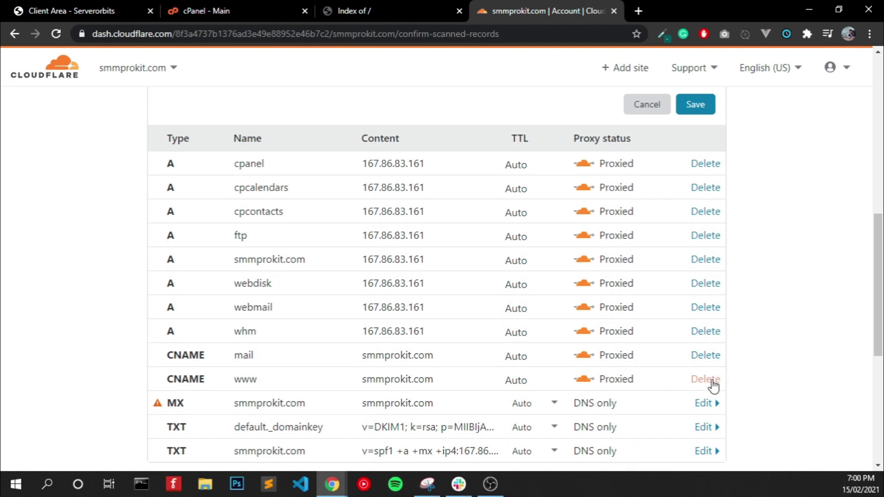
scroll(518, 374, "up", 4)
scroll(593, 326, "down", 9)
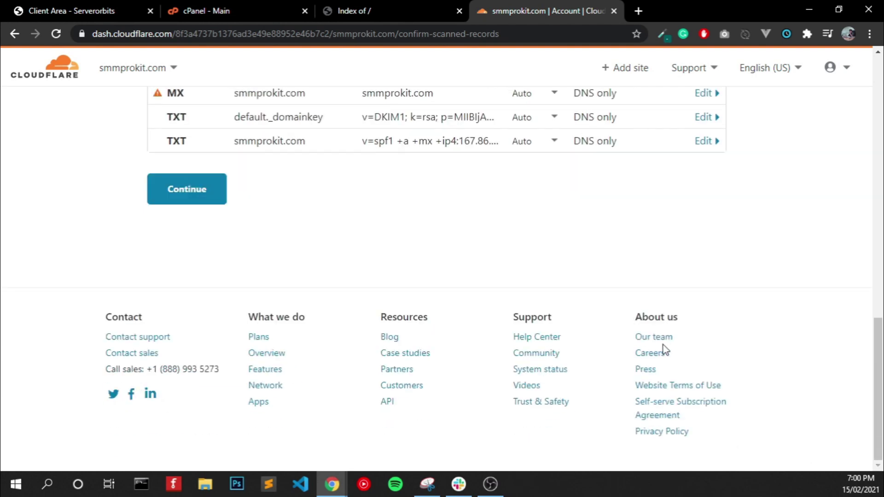
scroll(663, 350, "up", 5)
scroll(227, 321, "down", 4)
- Continue to the nameserver instructions and select the first nameserver, deb.ns.cloudflare.com
left_click(194, 265)
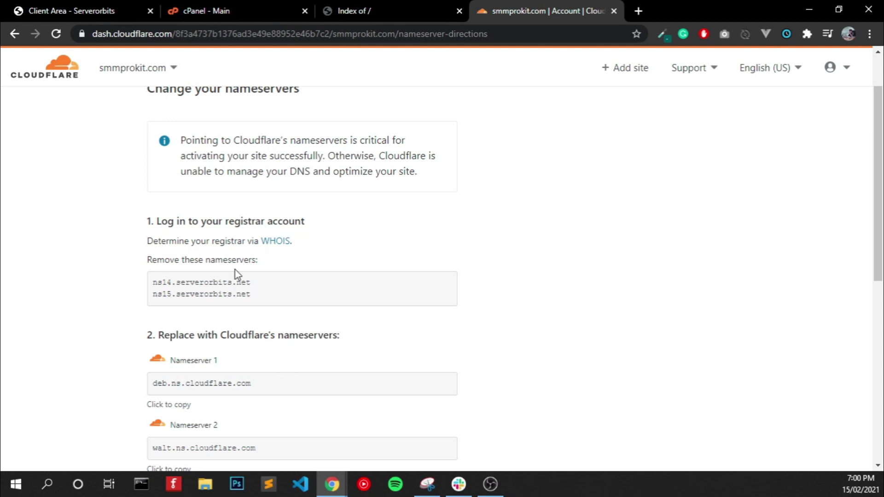
scroll(245, 369, "down", 1)
scroll(245, 369, "down", 1)
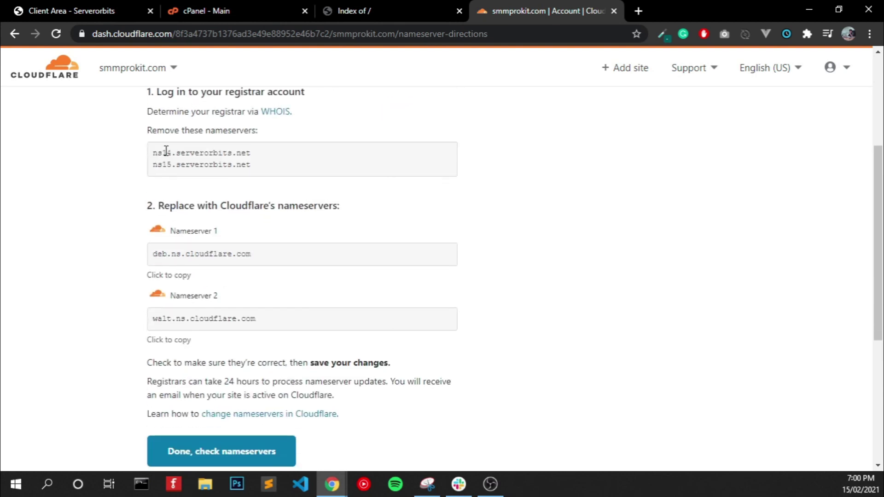
left_click_drag(157, 152, 304, 163)
left_click(297, 159)
left_click_drag(153, 254, 300, 257)
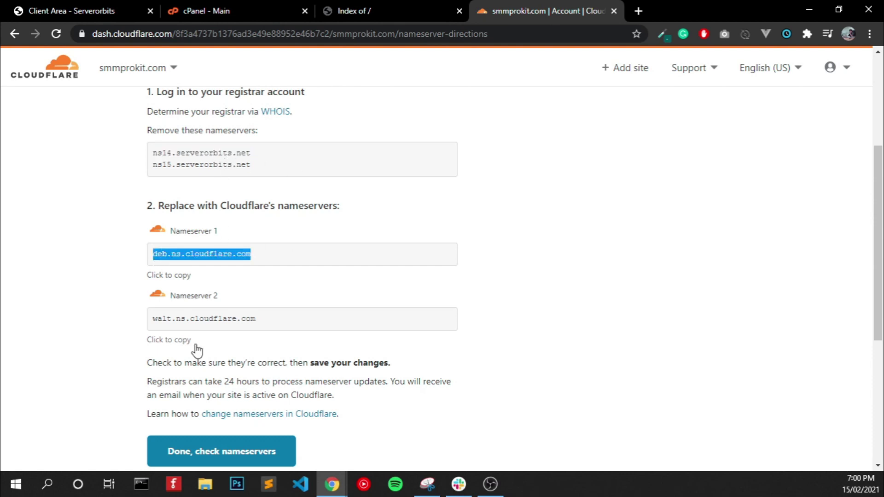
- In the Serverorbits client area, open Manage Nameservers for smmprokit.com
left_click(119, 14)
scroll(195, 215, "up", 5)
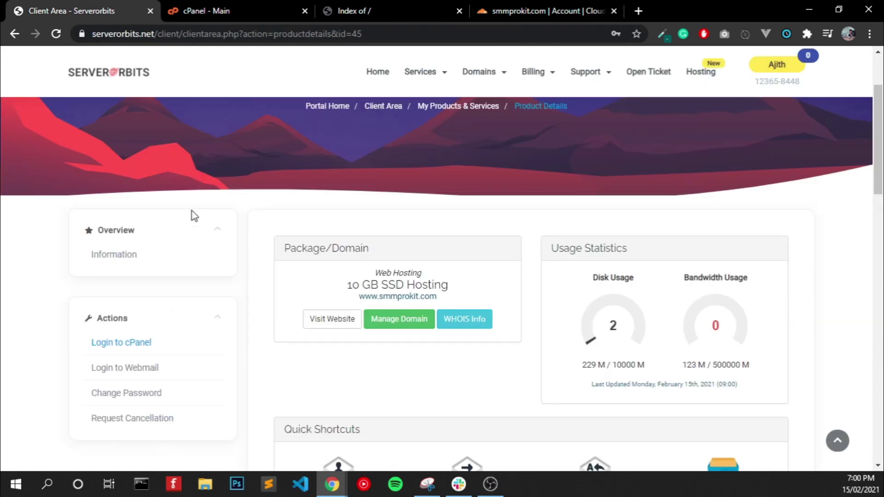
left_click(481, 106)
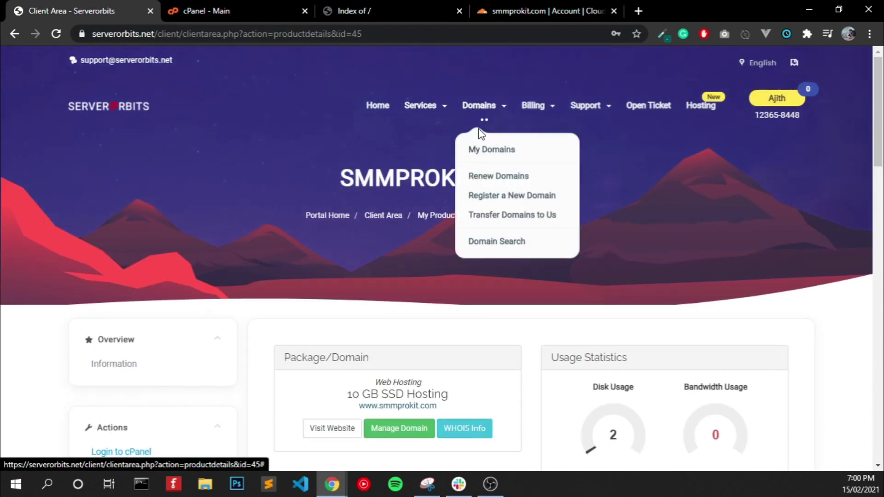
left_click(489, 154)
scroll(490, 157, "down", 3)
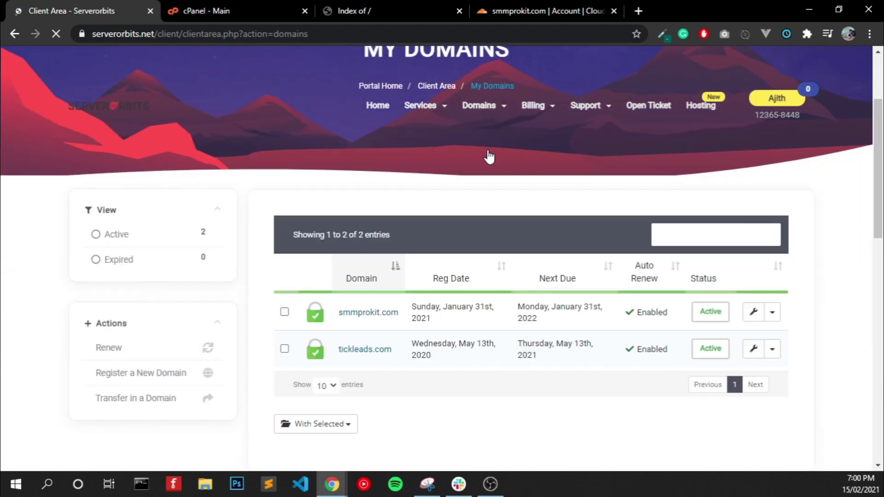
scroll(778, 314, "down", 1)
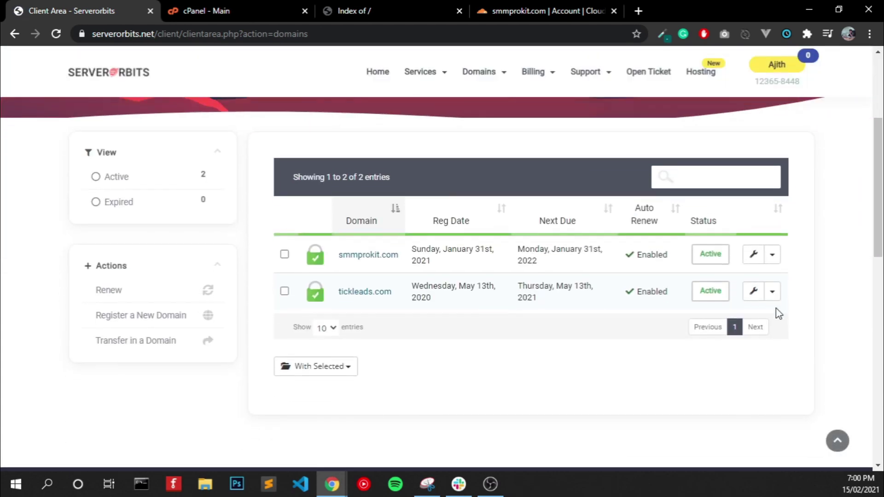
left_click(772, 248)
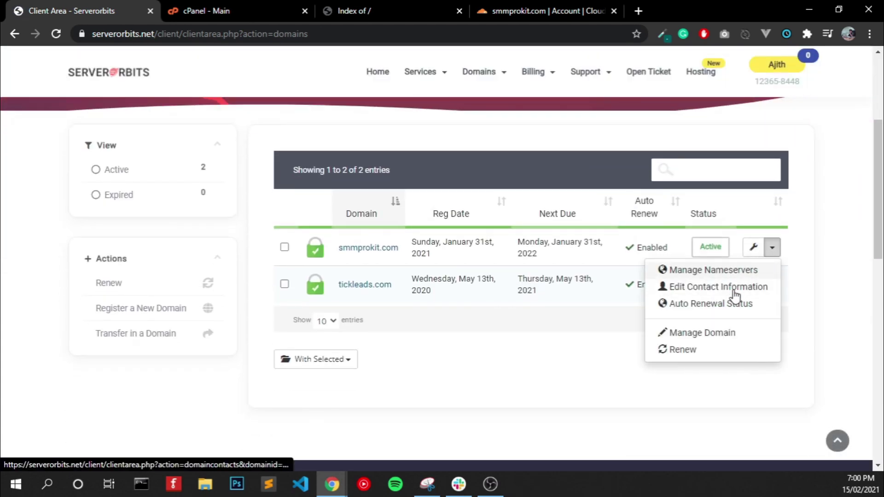
left_click(746, 272)
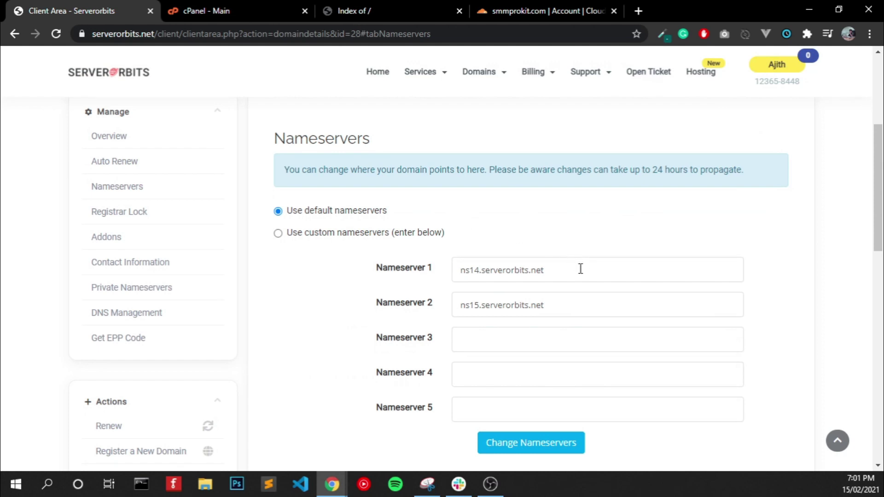
- Set Nameserver 1 to deb.ns.cloudflare.com, copied from Cloudflare
left_click(527, 3)
left_click(223, 253)
key("ctrl+c")
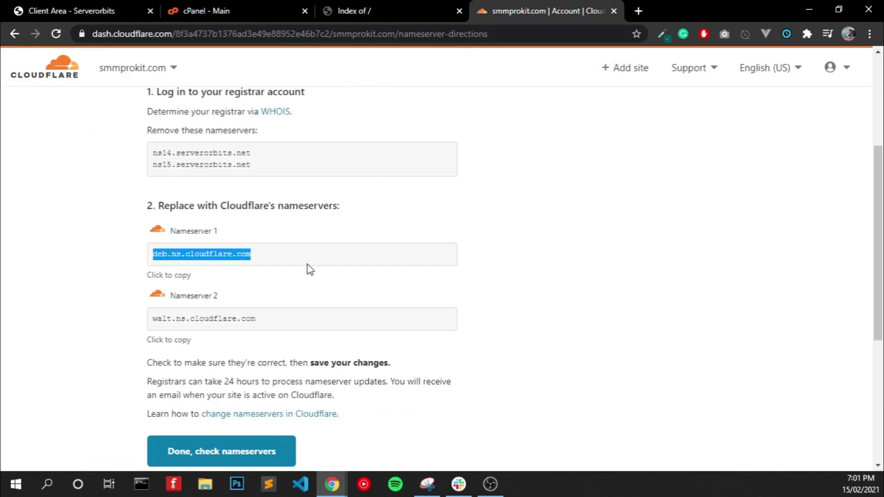
left_click(98, 6)
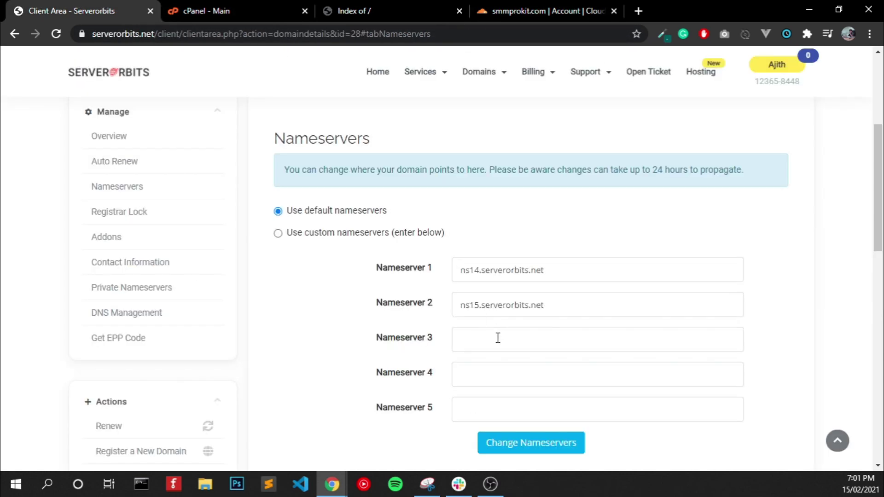
triple_click(539, 279)
key("ctrl+v")
- Set Nameserver 2 to walt.ns.cloudflare.com and save the nameserver change
left_click(573, 6)
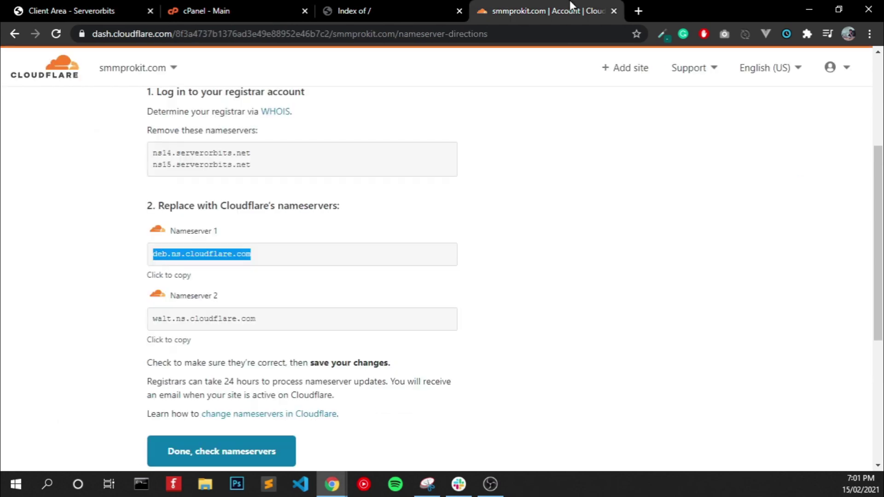
left_click(235, 317)
left_click(97, 9)
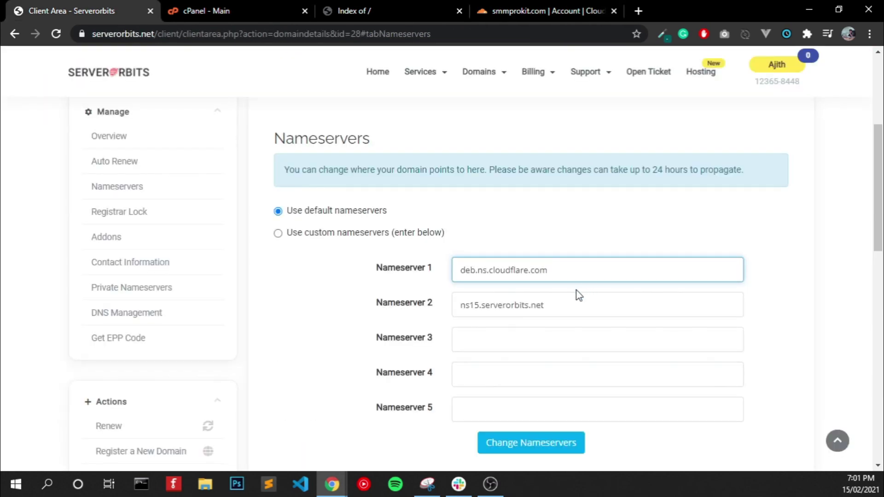
triple_click(568, 302)
key("ctrl+v")
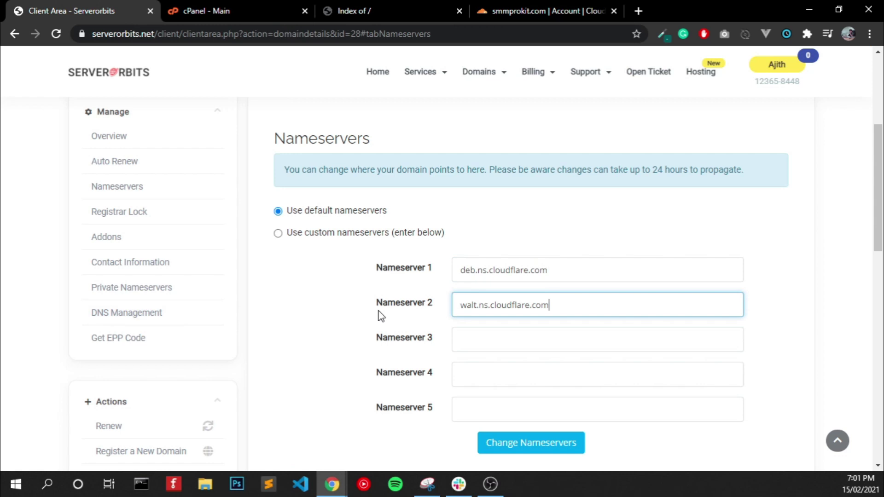
left_click(552, 454)
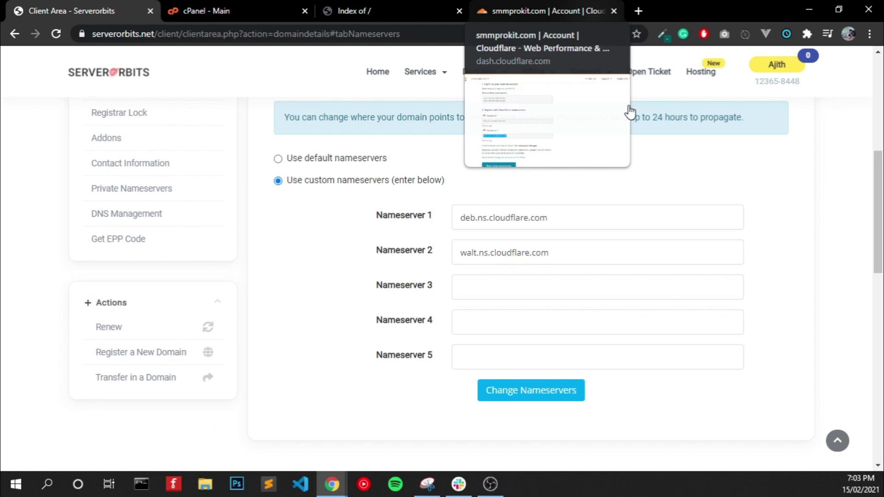
- Back on the smmprokit.com dashboard, confirm the nameservers were updated and start the quick start guide
left_click(569, 12)
scroll(414, 276, "down", 1)
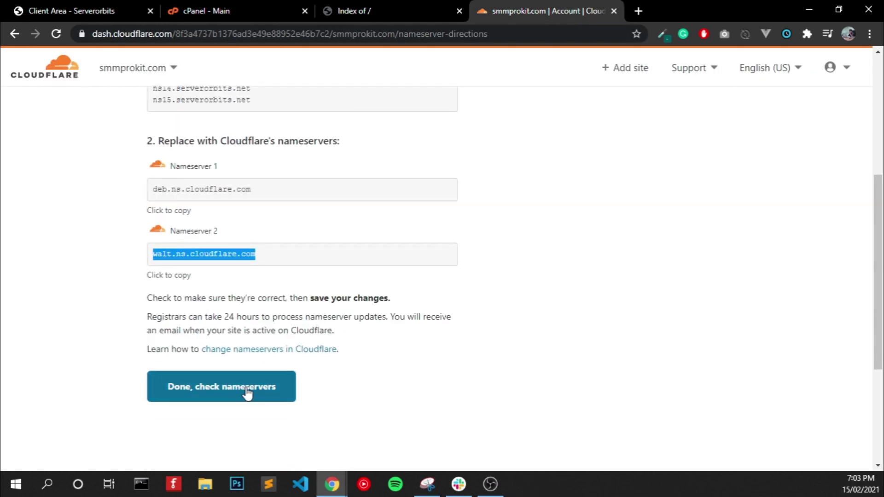
left_click(190, 394)
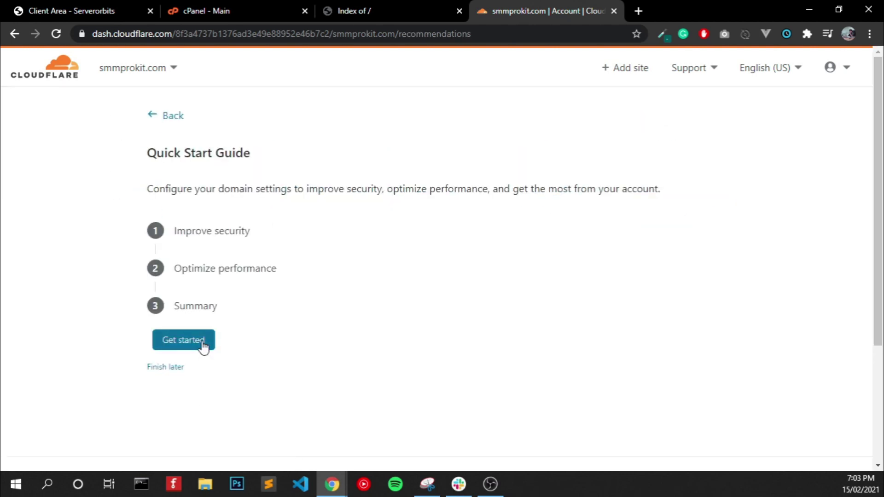
left_click(203, 341)
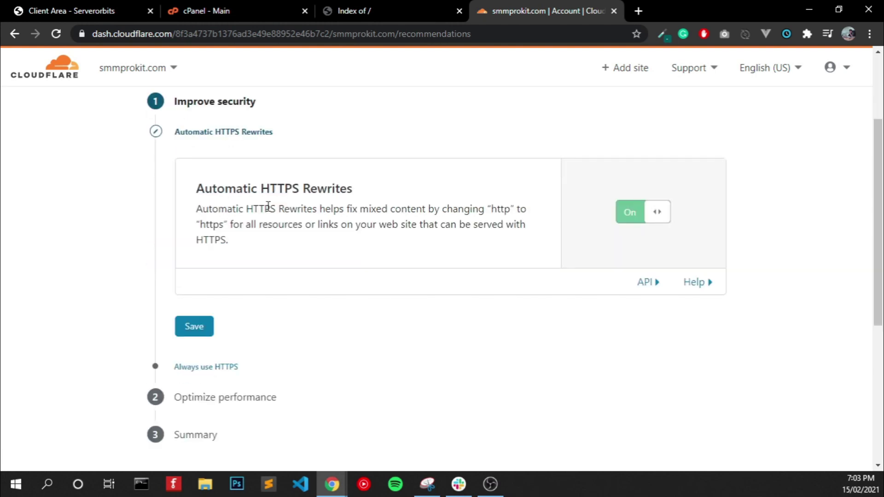
- Keep Automatic HTTPS Rewrites on and enable and save Always Use HTTPS
left_click(191, 328)
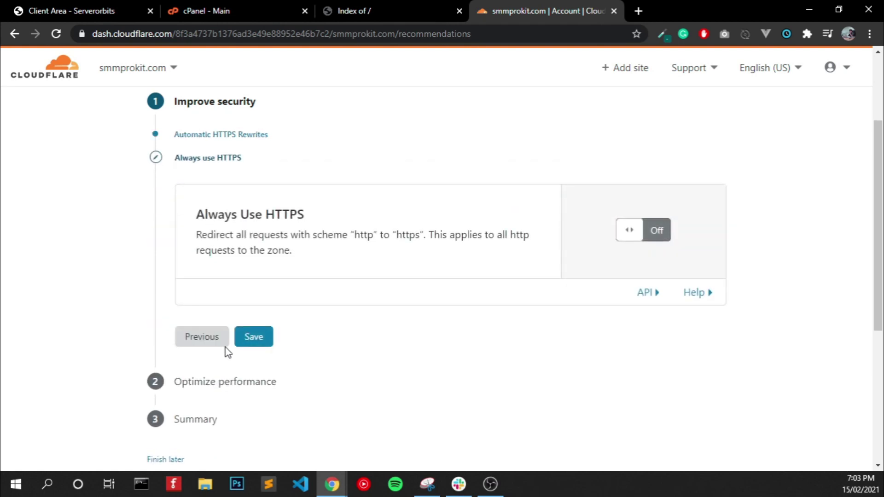
left_click(663, 230)
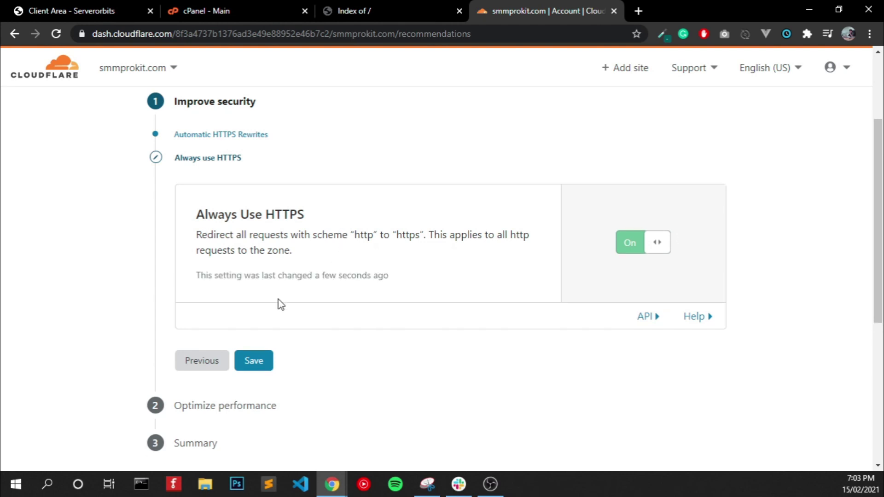
left_click(250, 365)
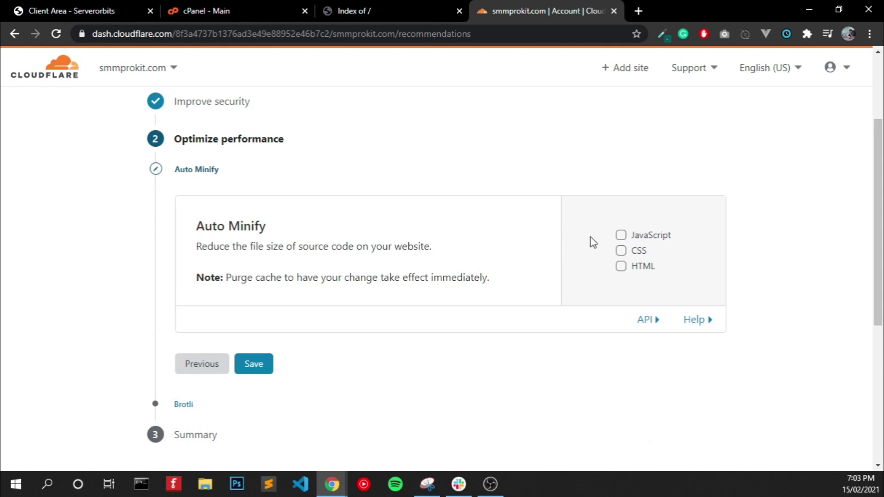
- Enable Auto Minify for JavaScript, CSS and HTML, keep Brotli on, and finish the guide
left_click(621, 237)
left_click(621, 262)
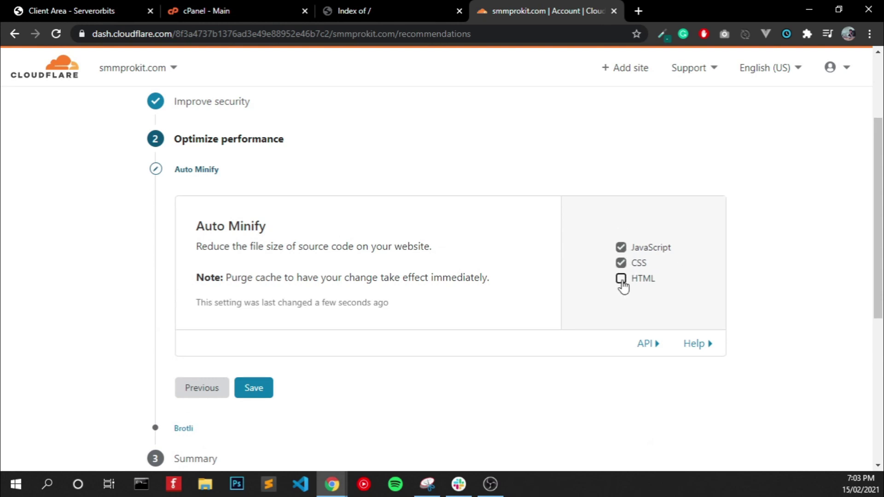
left_click(619, 282)
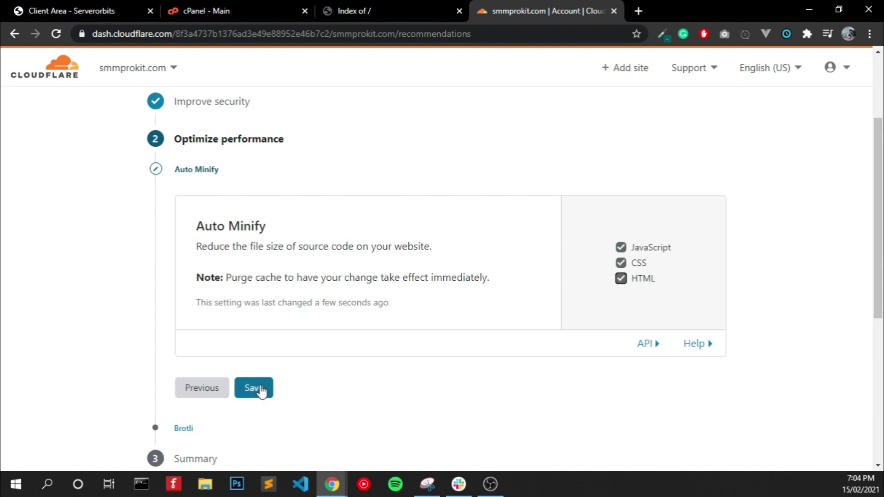
left_click(260, 389)
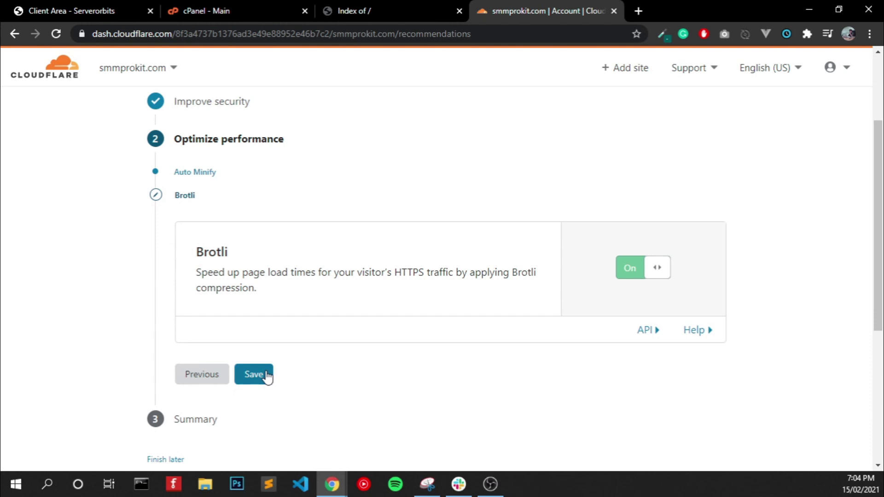
left_click(262, 377)
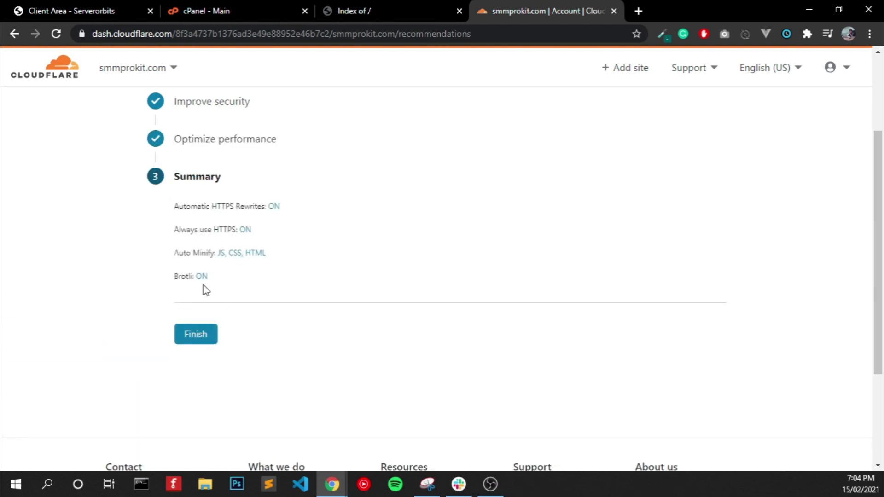
left_click(208, 341)
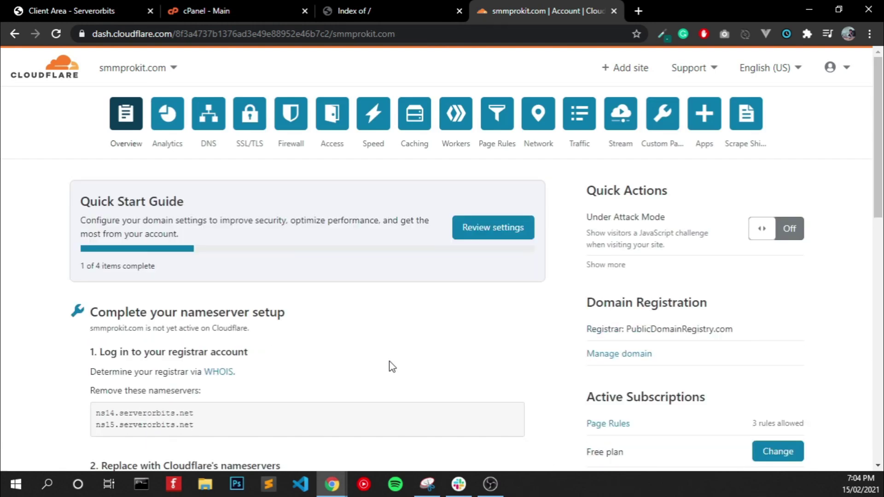
key("ctrl+shift+Tab")
key("F5")
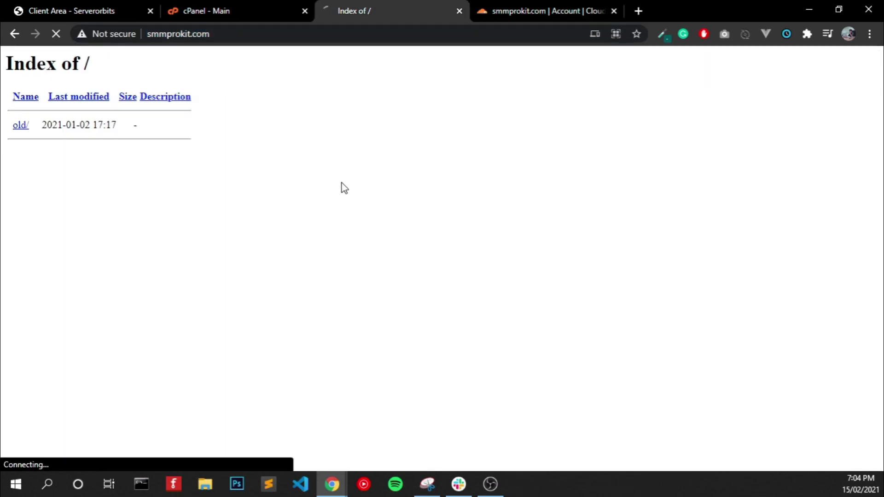
left_click(177, 34)
key("Home")
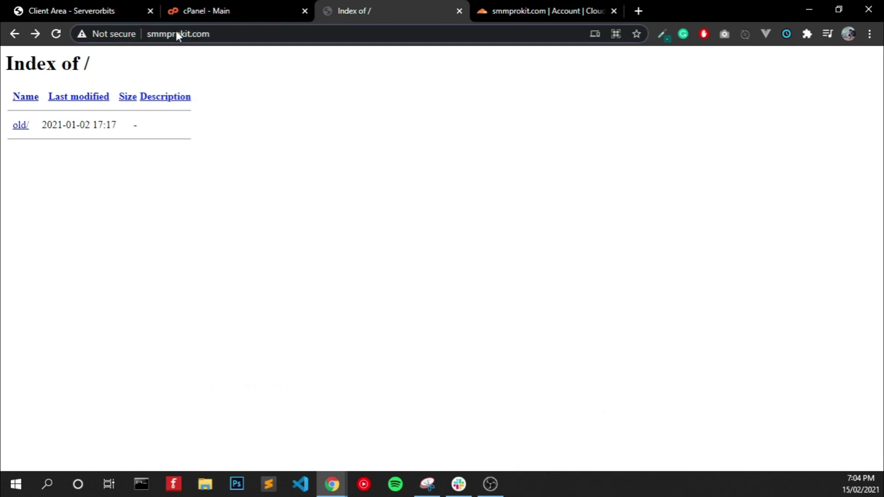
type("https:")
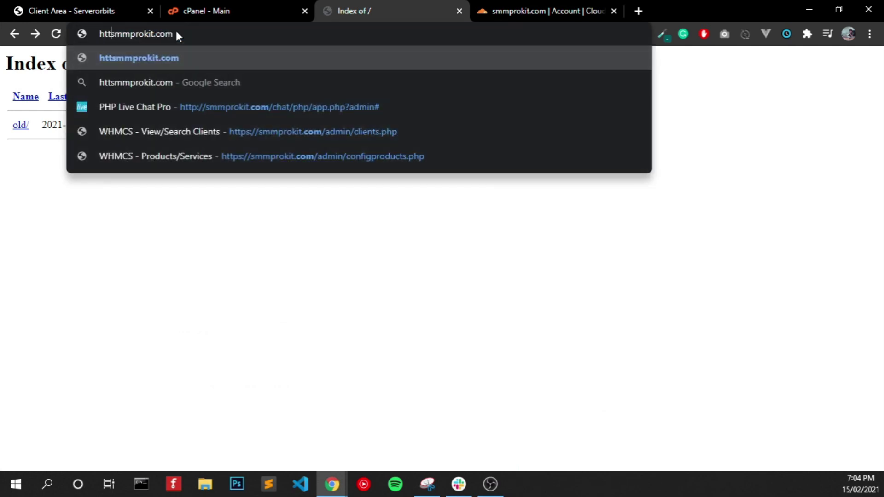
type("//")
key("Return")
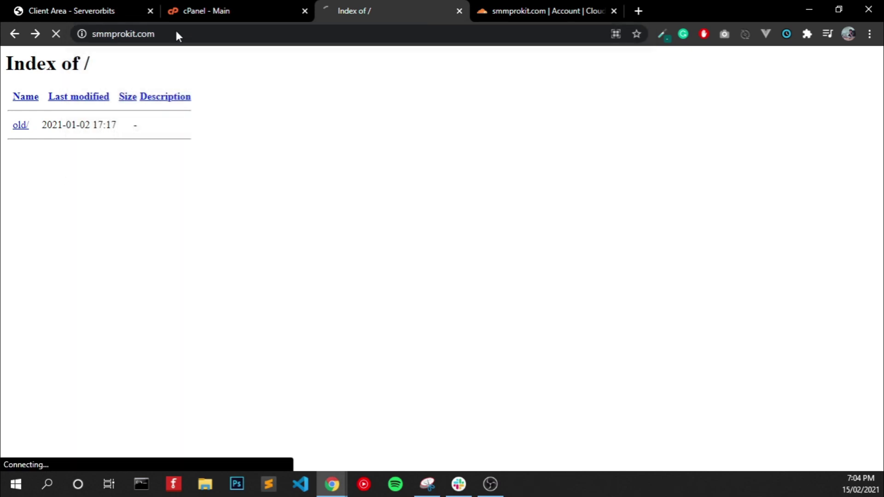